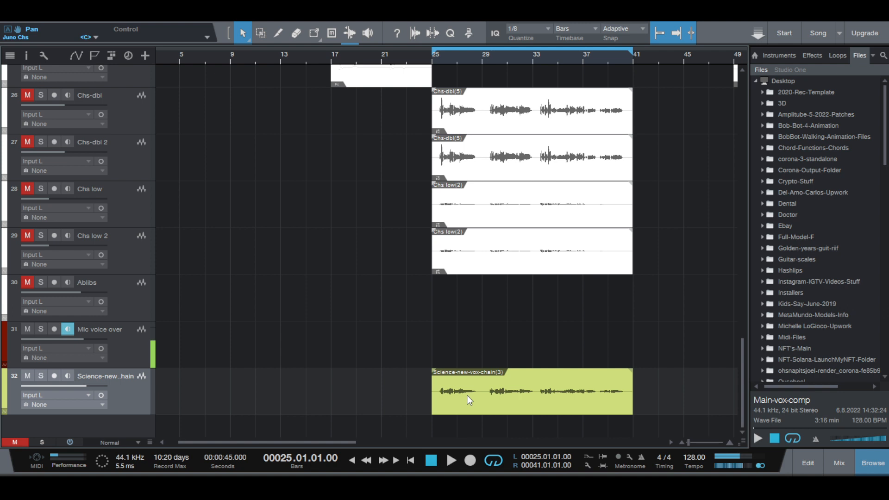
# Audition the Science-new-vox-chain clip on track 32, open it in Melodyne and bring its first notes into view.
pyautogui.press('space')
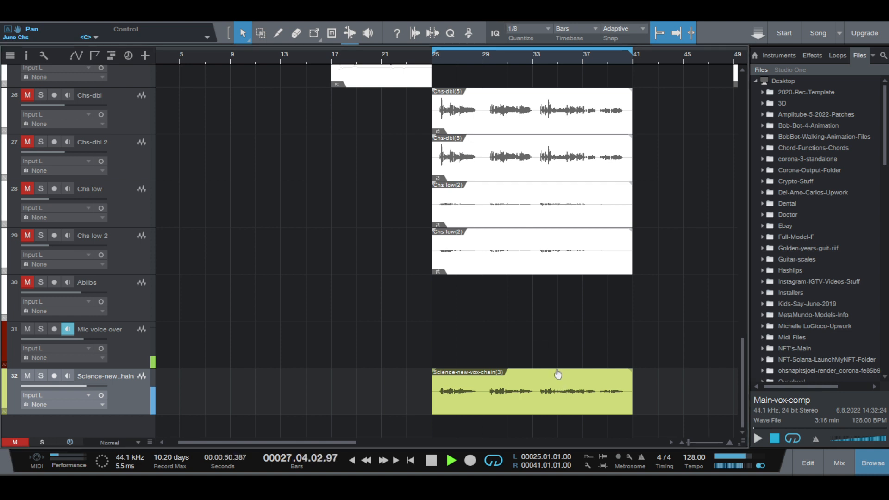
pyautogui.click(429, 462)
pyautogui.click(476, 407)
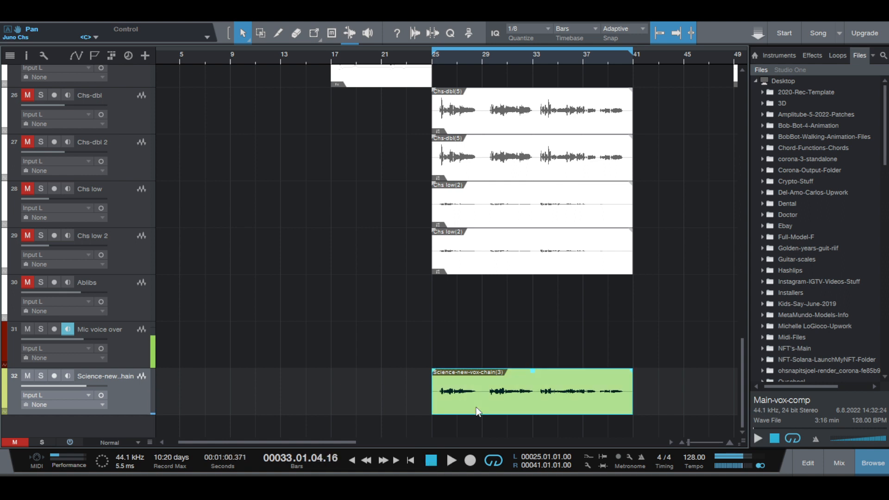
pyautogui.click(562, 279)
pyautogui.hotkey('ctrl', 'm')
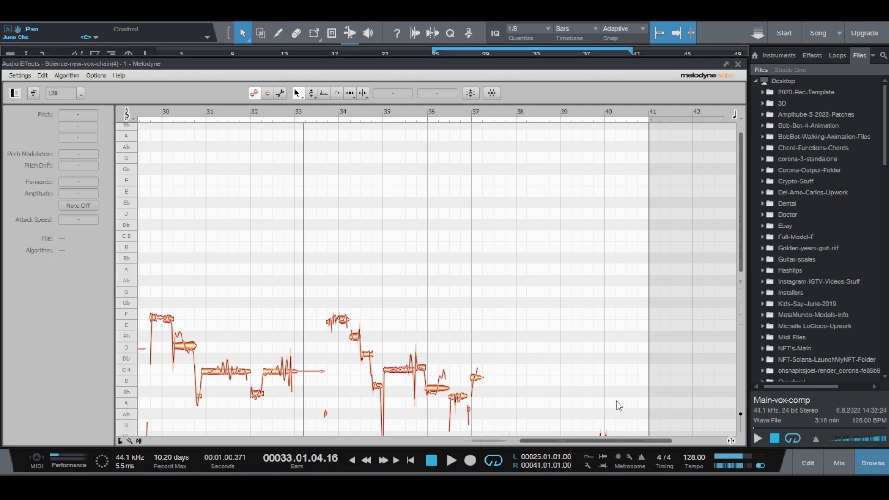
pyautogui.moveTo(600, 445); pyautogui.dragTo(514, 450)
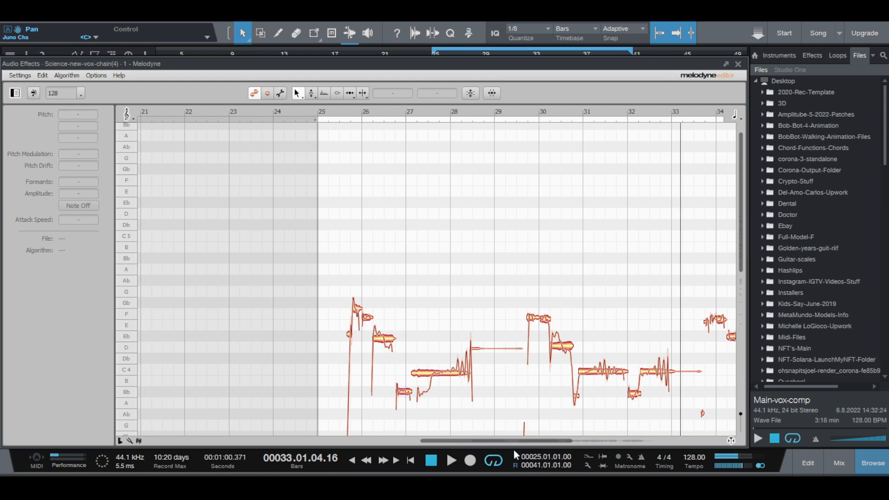
pyautogui.moveTo(737, 196); pyautogui.dragTo(740, 247)
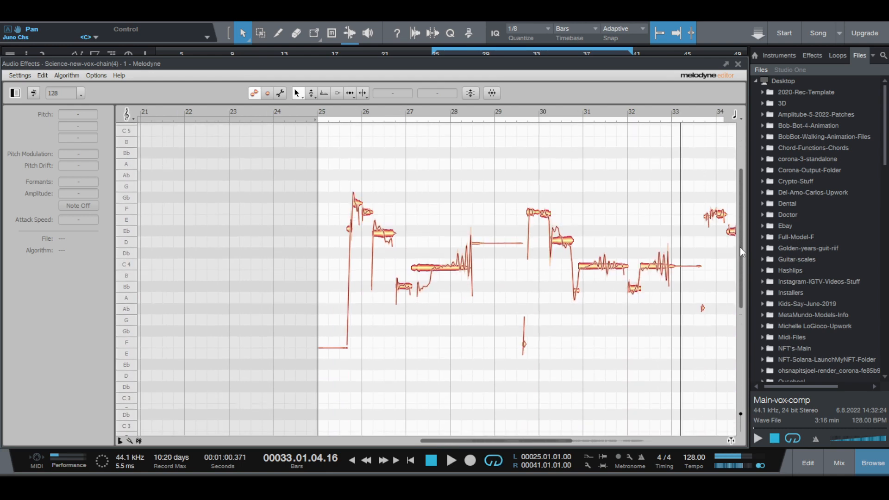
# Lower the first high note of the phrase, just before bar 26, to F 4 at -6 cents.
pyautogui.click(357, 203)
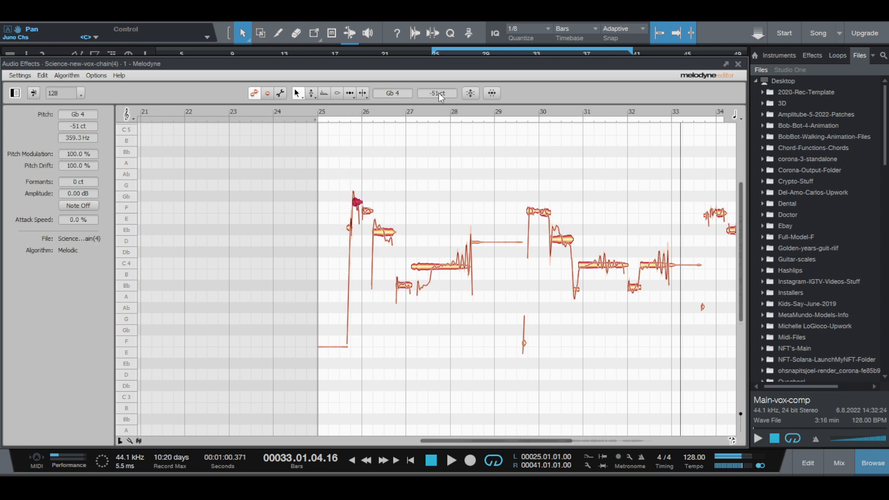
pyautogui.moveTo(443, 93); pyautogui.dragTo(444, 144)
pyautogui.moveTo(433, 95); pyautogui.dragTo(432, 100)
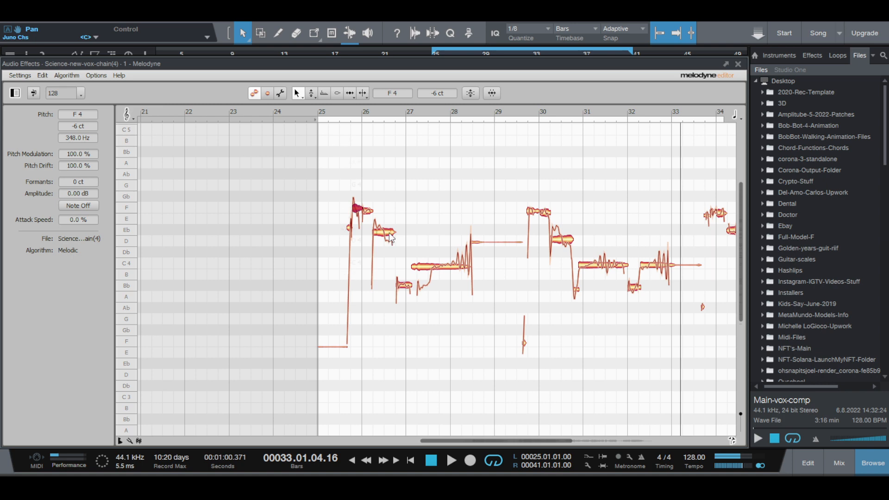
# Raise the fine pitch of the adjoining F 4 note slightly and set the following Eb 4 note to +7 cents.
pyautogui.click(368, 211)
pyautogui.moveTo(441, 97); pyautogui.dragTo(447, 87)
pyautogui.click(385, 234)
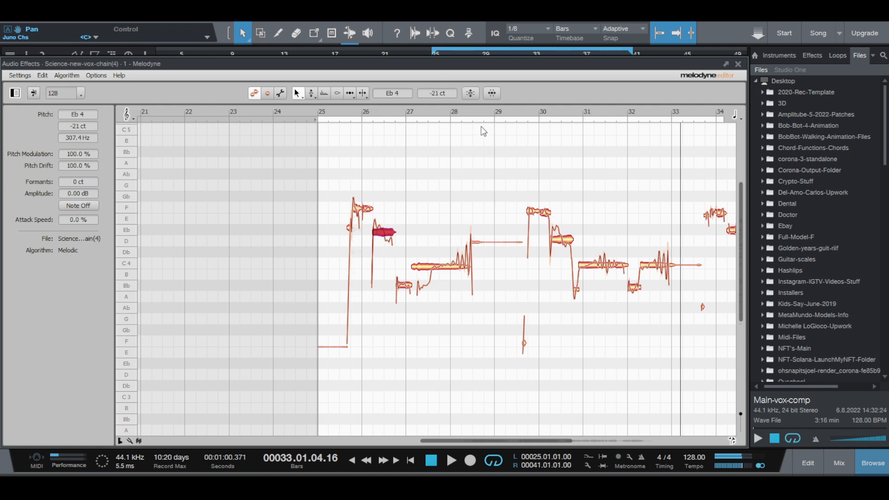
pyautogui.moveTo(445, 94); pyautogui.dragTo(446, 78)
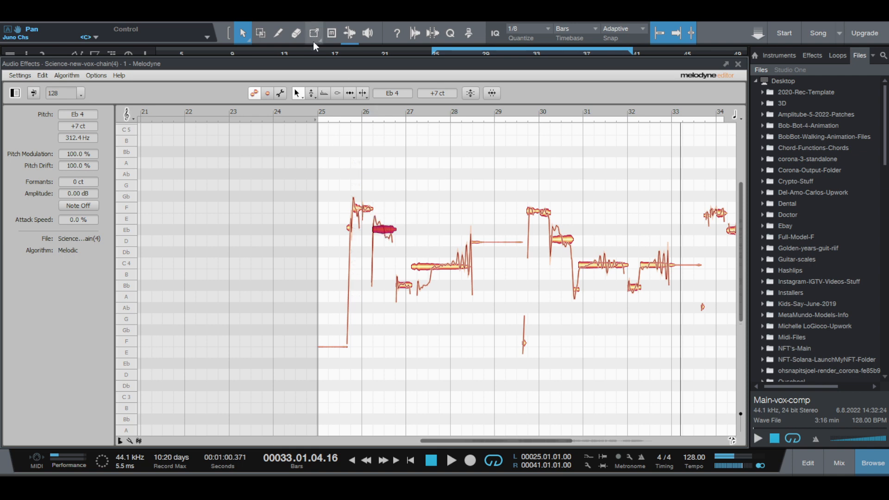
# Play the corrected opening phrase from the middle of bar 25 to check its tuning.
pyautogui.click(340, 113)
pyautogui.press('space')
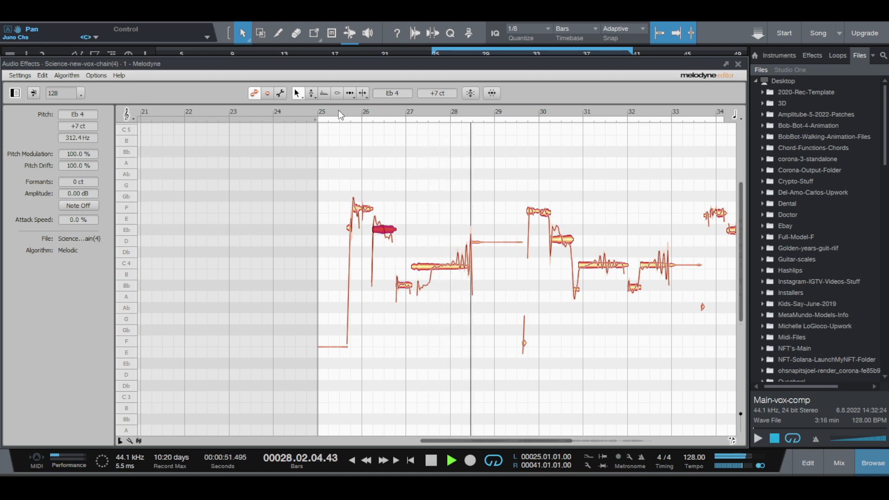
pyautogui.press('space')
# Set the long C 4 note in bars 27 to 28 to -9 cents and play the opening phrase again.
pyautogui.click(449, 270)
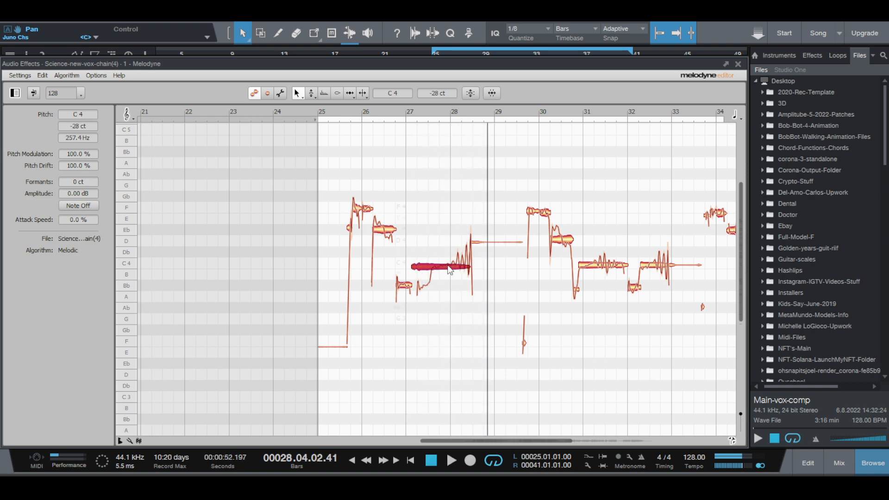
pyautogui.moveTo(441, 94); pyautogui.dragTo(442, 83)
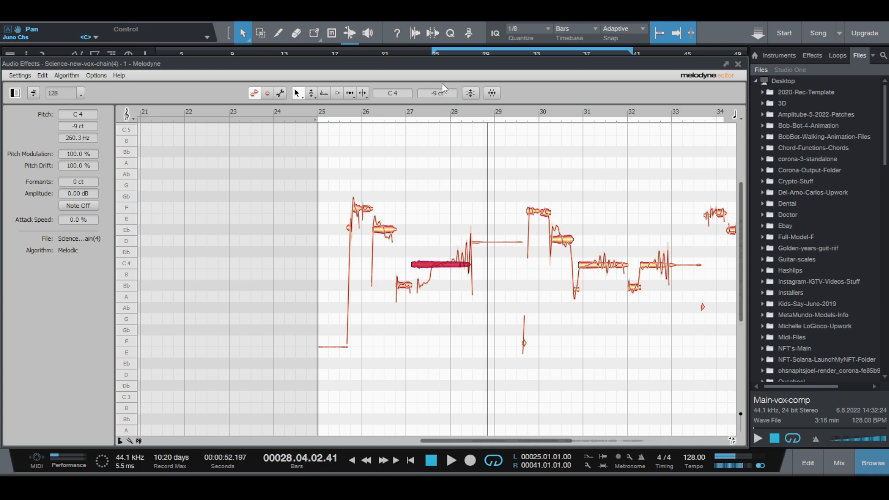
pyautogui.click(344, 108)
pyautogui.press('space')
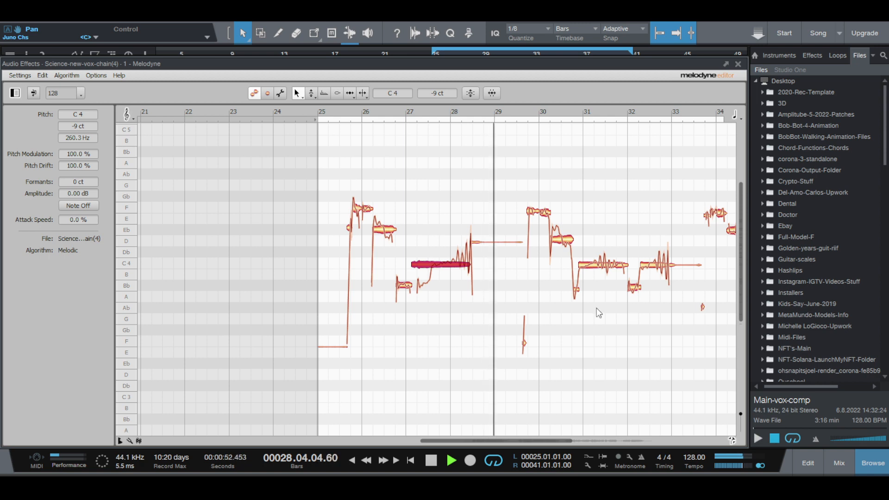
pyautogui.press('space')
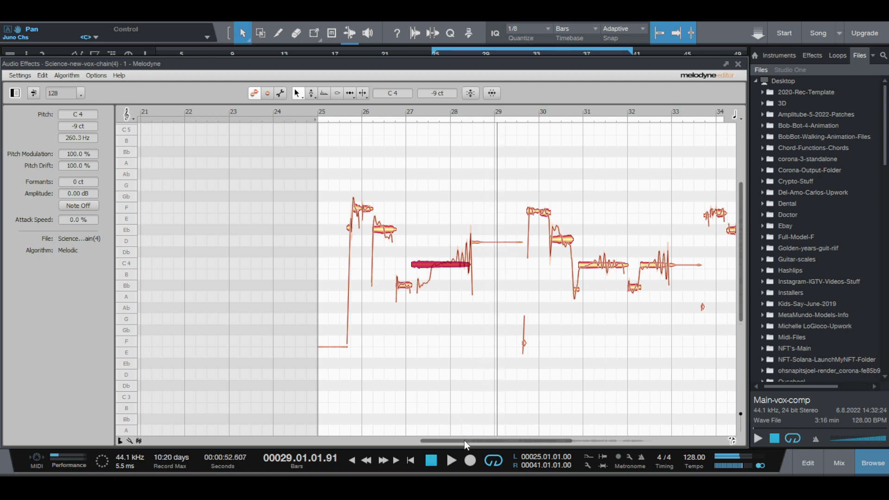
# Correct the pitch of all notes in the clip with Pitch Center at 80 % and Pitch Drift at 0 %.
pyautogui.moveTo(465, 442); pyautogui.dragTo(510, 443)
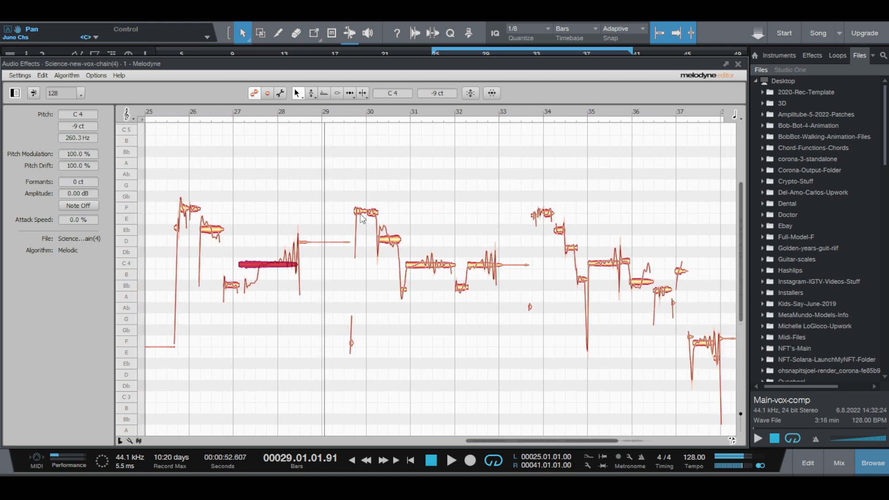
pyautogui.click(491, 352)
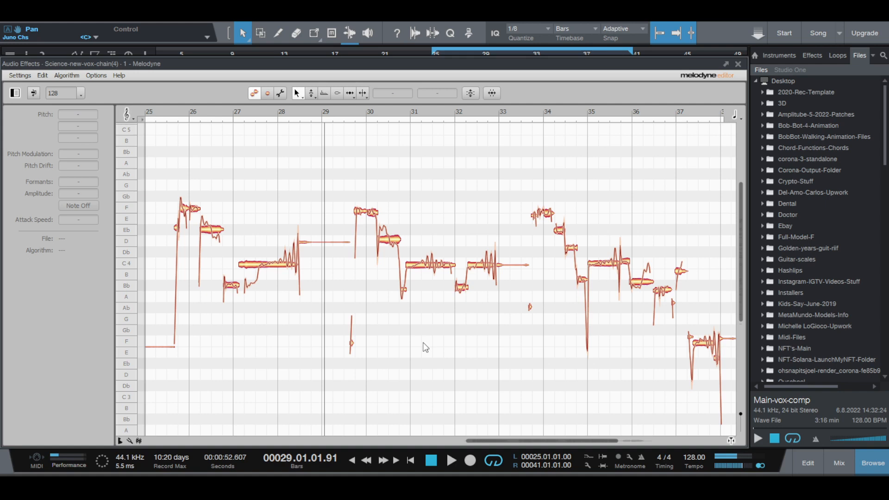
pyautogui.hotkey('ctrl', 'a')
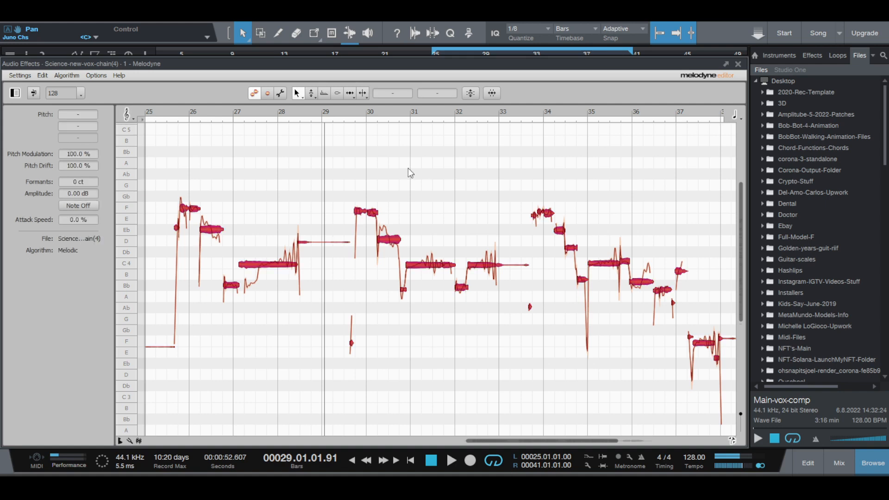
pyautogui.click(471, 93)
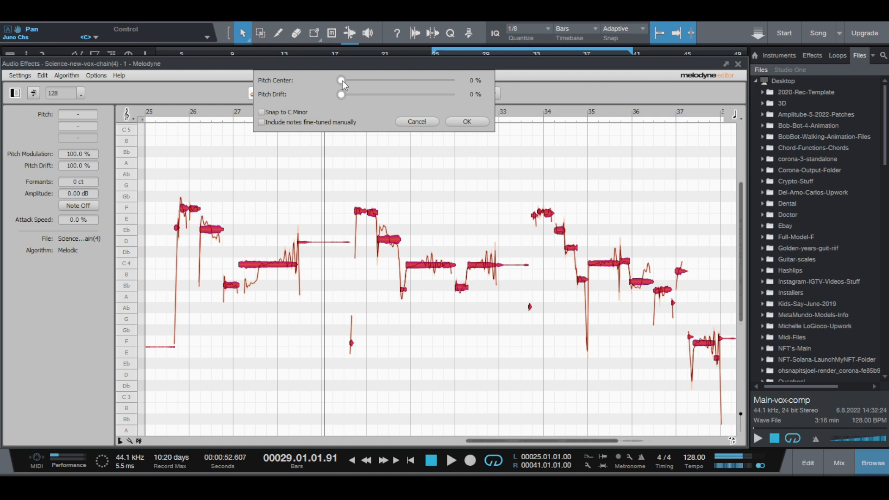
pyautogui.moveTo(344, 81); pyautogui.dragTo(428, 90)
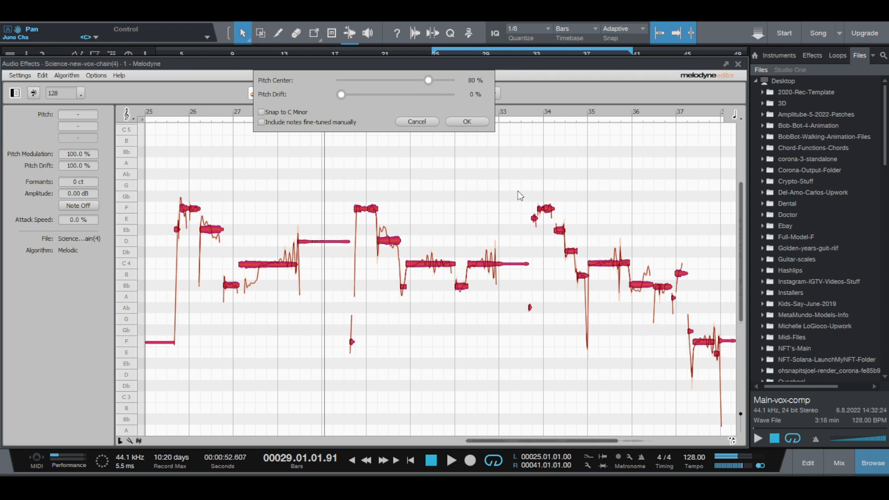
pyautogui.click(467, 122)
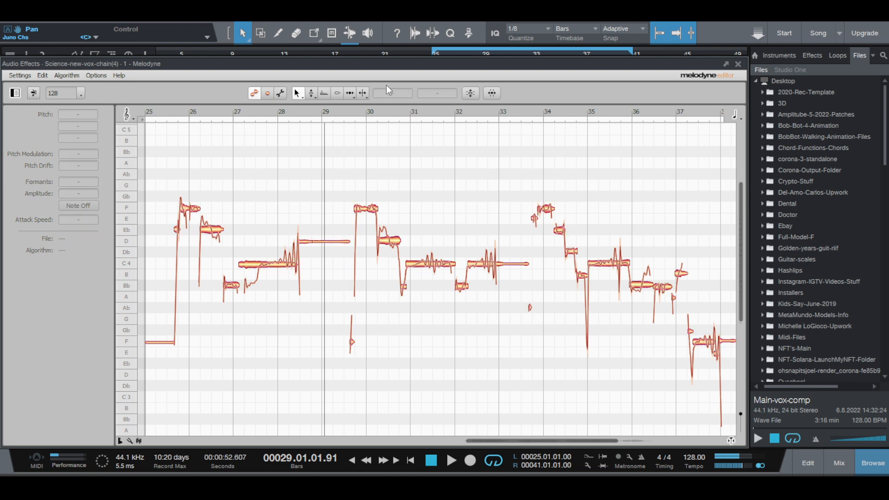
# Inspect the pitch and cent offset of the notes around bar 30 and the long C 4 note after bar 27.
pyautogui.click(373, 209)
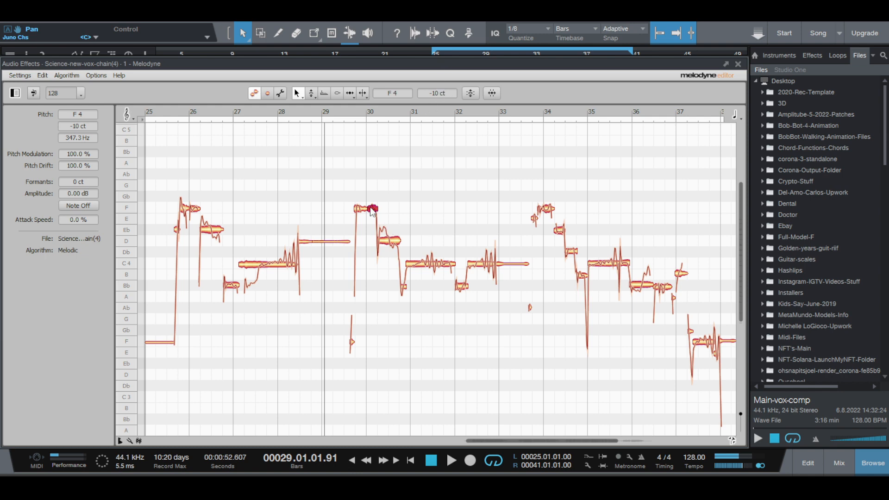
pyautogui.click(393, 242)
pyautogui.click(265, 269)
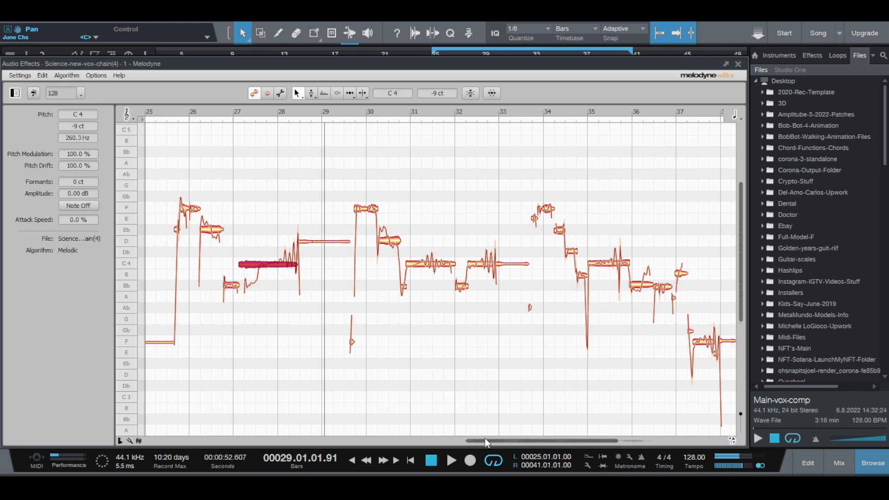
# Check the pitch of the thin note following the long C 4 in bar 28 and play the passage from bar 28.
pyautogui.moveTo(492, 440); pyautogui.dragTo(474, 442)
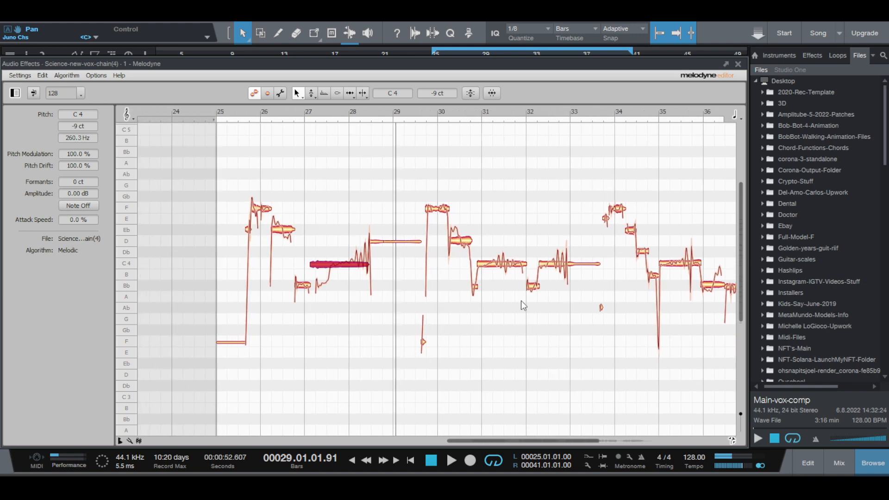
pyautogui.click(392, 262)
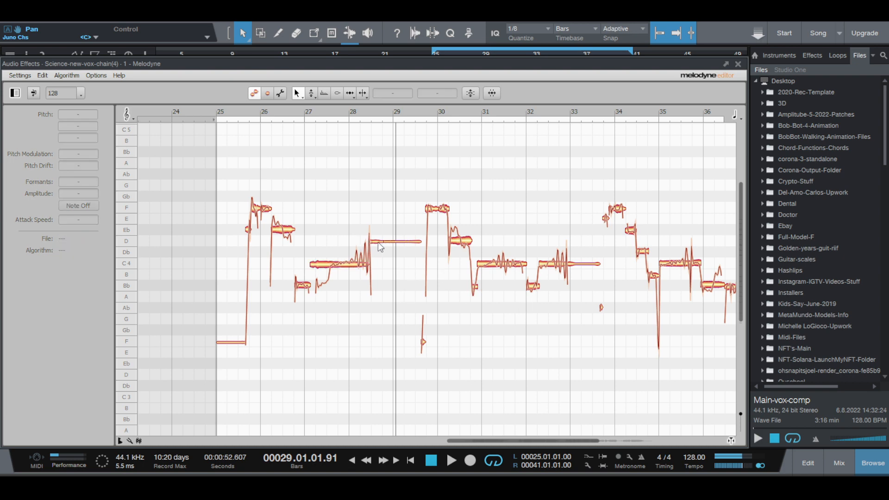
pyautogui.click(378, 243)
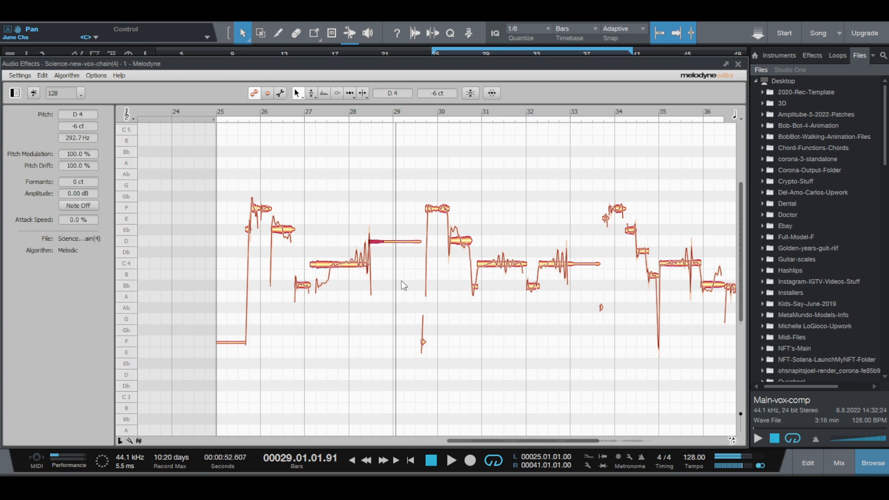
pyautogui.click(351, 114)
pyautogui.press('space')
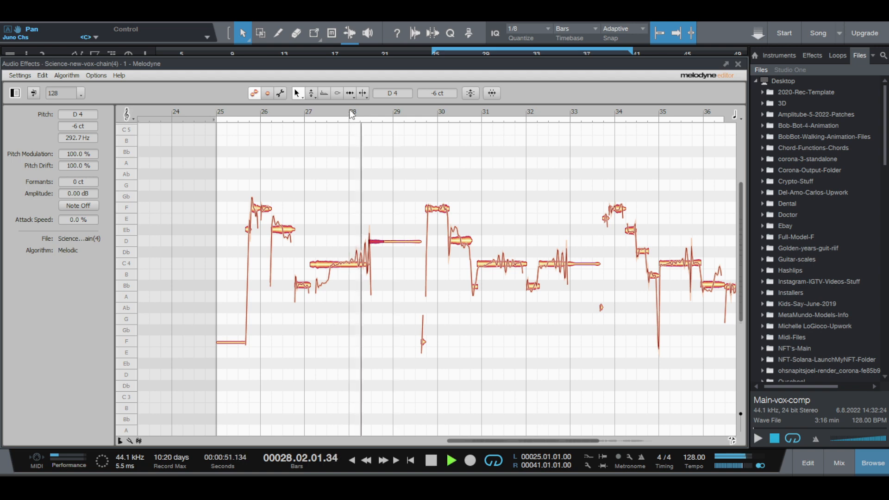
pyautogui.press('space')
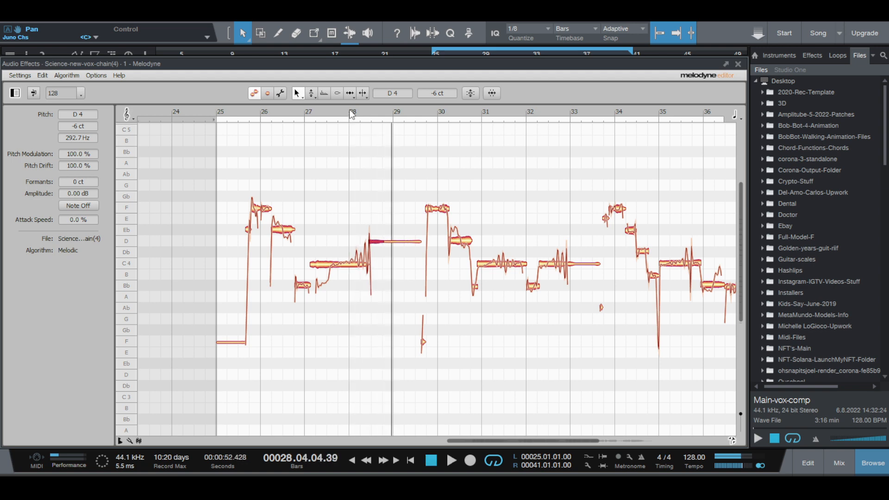
# Move both thin D 4 tail notes in bars 28 to 29 down to C 4 and play the passage back.
pyautogui.click(378, 241)
pyautogui.moveTo(372, 217); pyautogui.dragTo(406, 257)
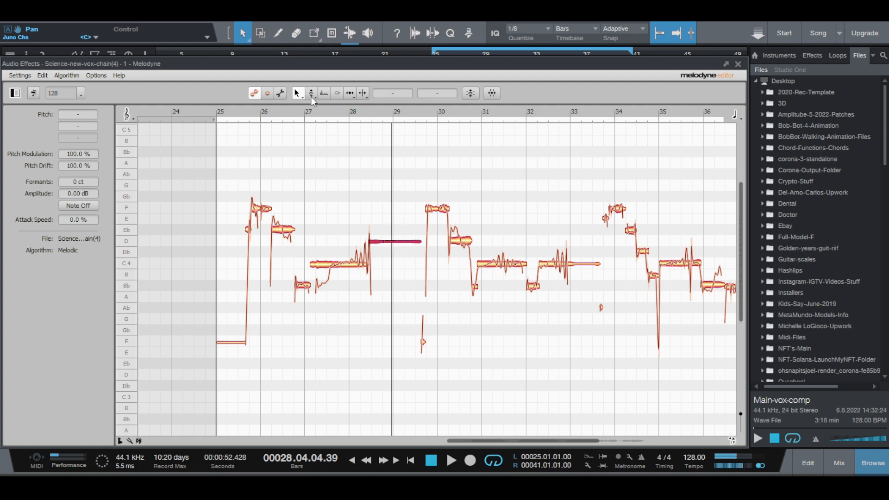
pyautogui.click(312, 93)
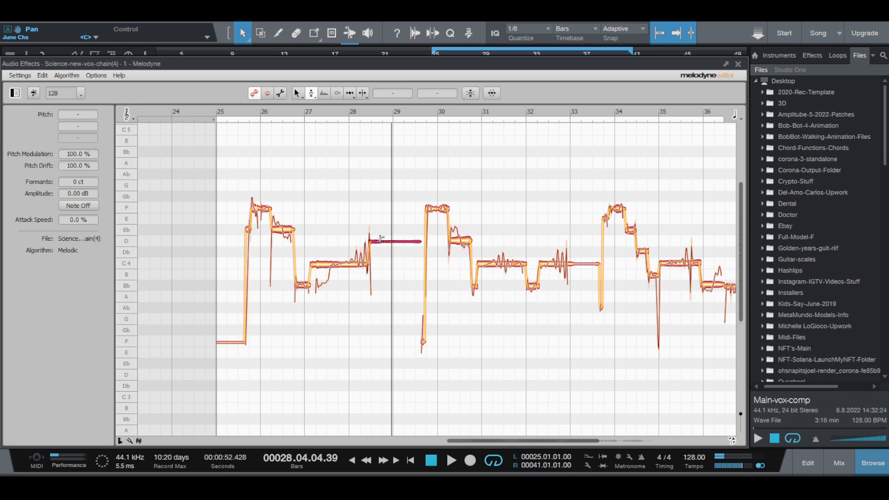
pyautogui.click(408, 260)
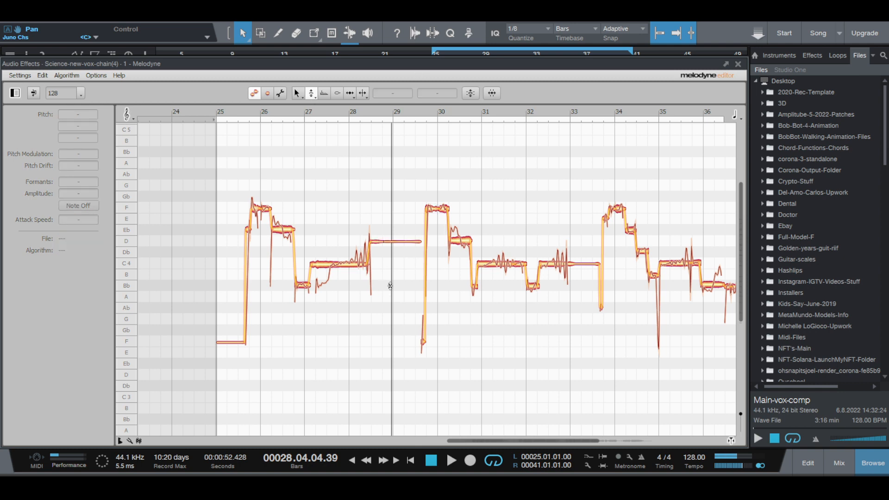
pyautogui.click(376, 241)
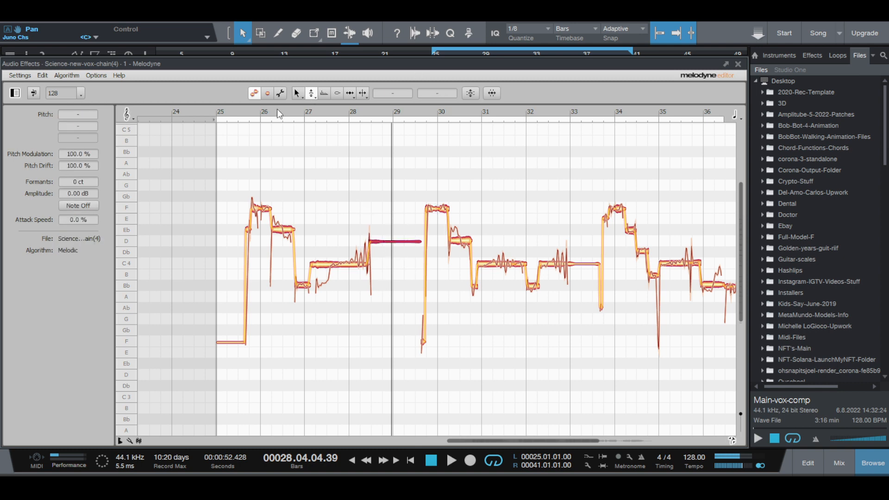
pyautogui.click(299, 93)
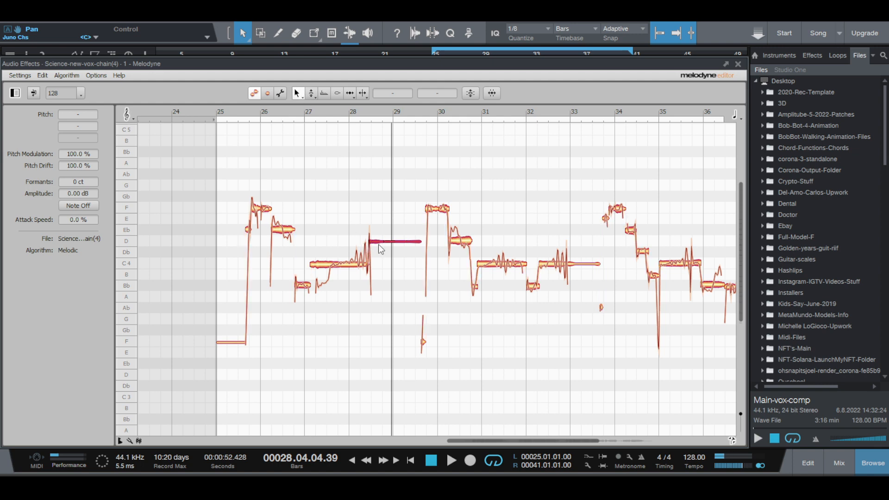
pyautogui.moveTo(379, 244); pyautogui.dragTo(379, 267)
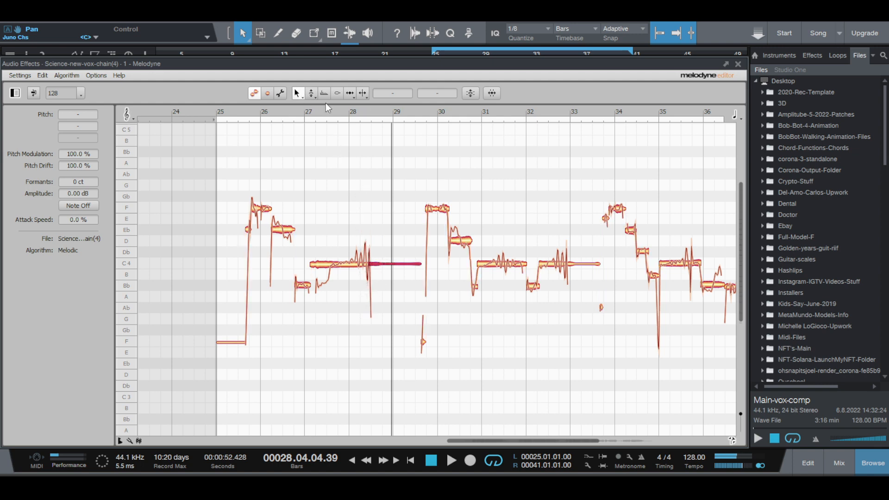
pyautogui.click(312, 108)
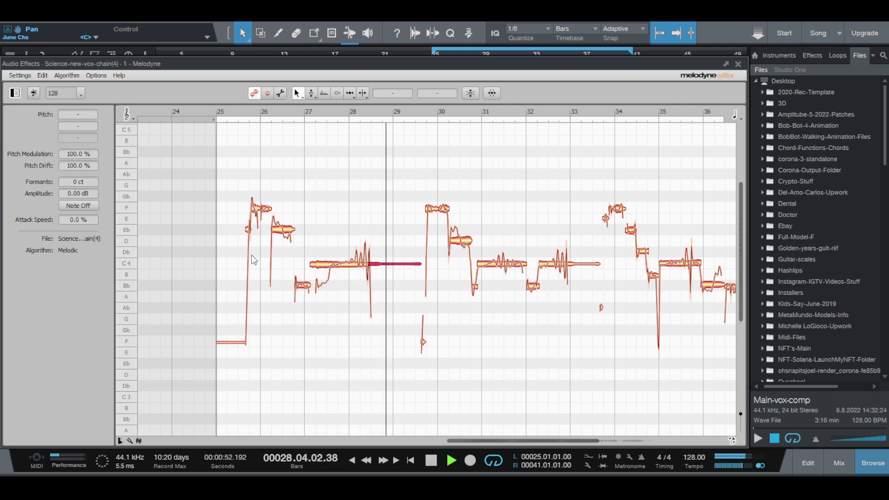
pyautogui.press('space')
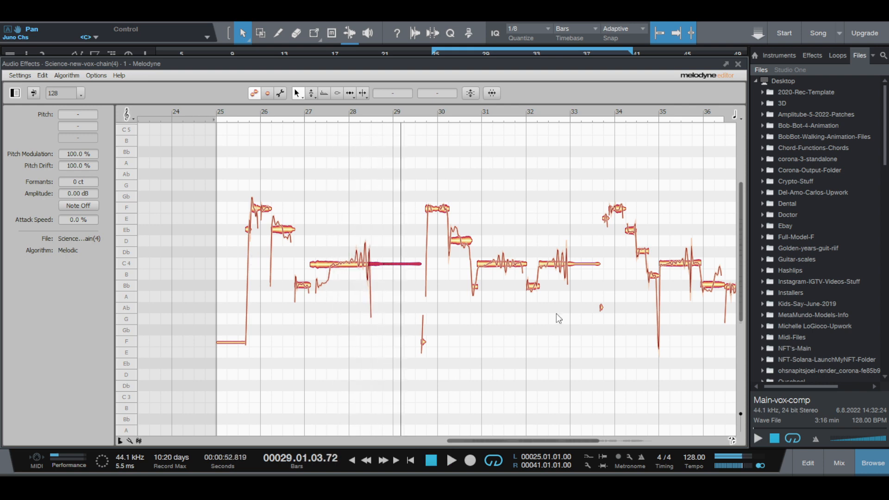
# Move the thin C 4 tail notes in bars 28 to 29 up to D 4 and play the passage back.
pyautogui.press('Up')
pyautogui.press('Up')
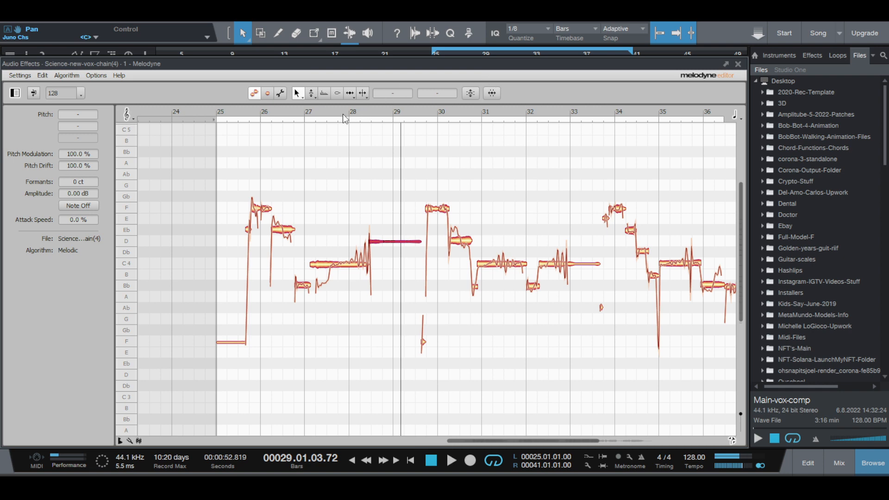
pyautogui.click(331, 109)
pyautogui.press('space')
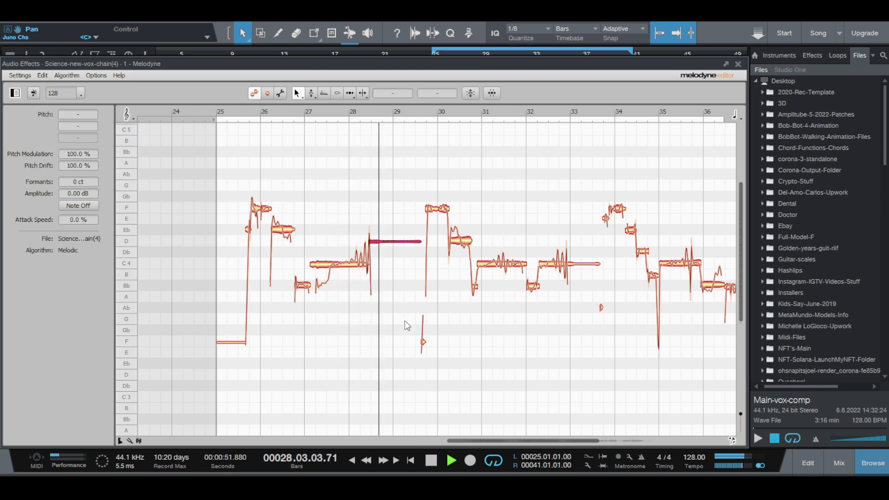
pyautogui.press('space')
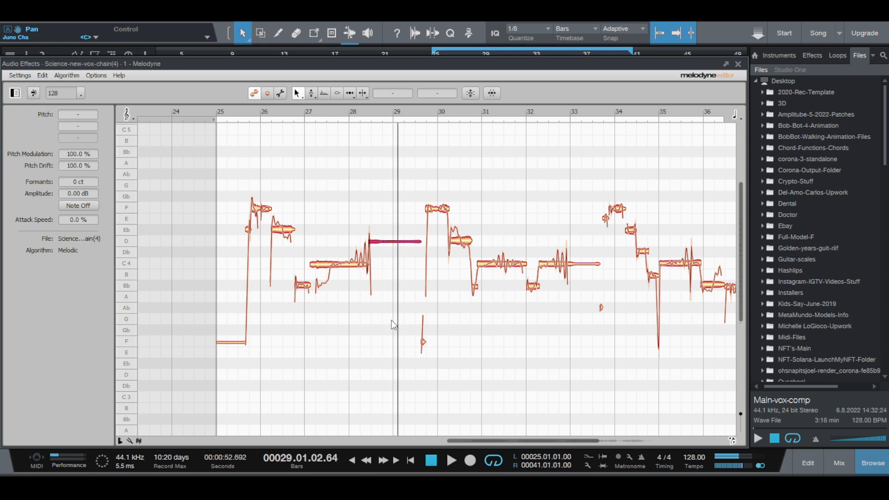
# Reduce the pitch modulation of the C 4 note after bar 32 and its thin tail to 67 %, and play from bar 32.
pyautogui.click(504, 262)
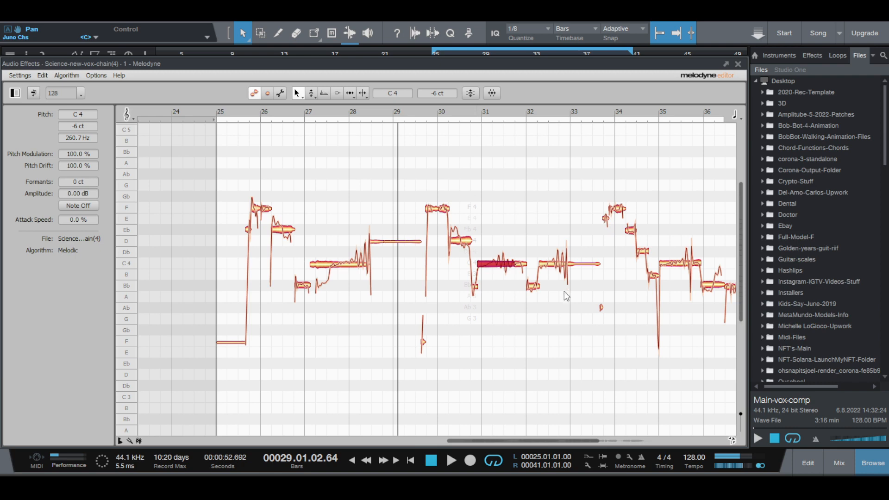
pyautogui.click(565, 266)
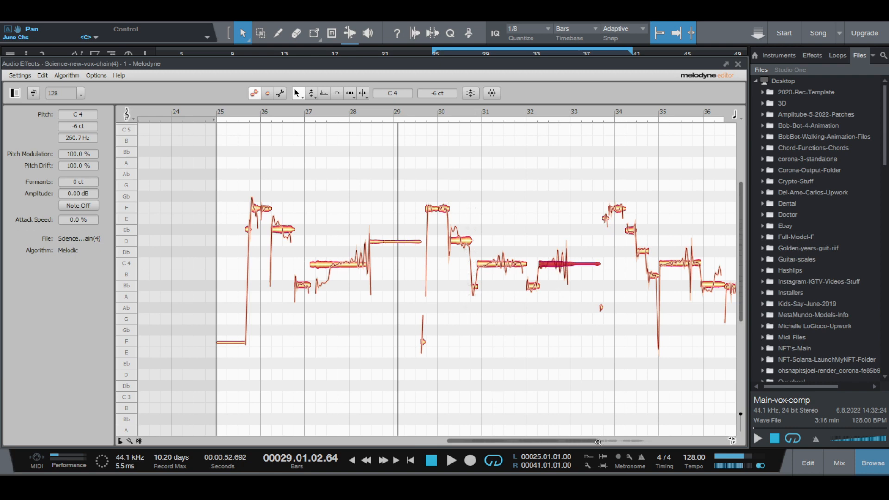
pyautogui.moveTo(596, 439); pyautogui.dragTo(549, 441)
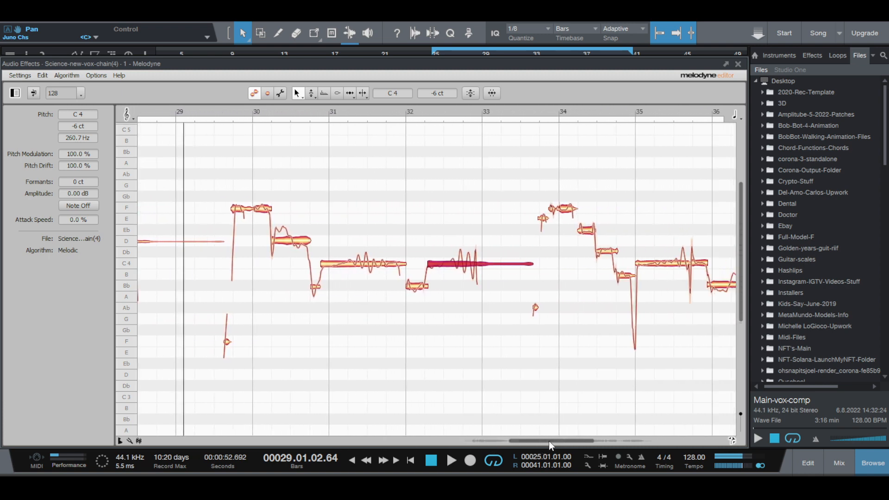
pyautogui.click(312, 96)
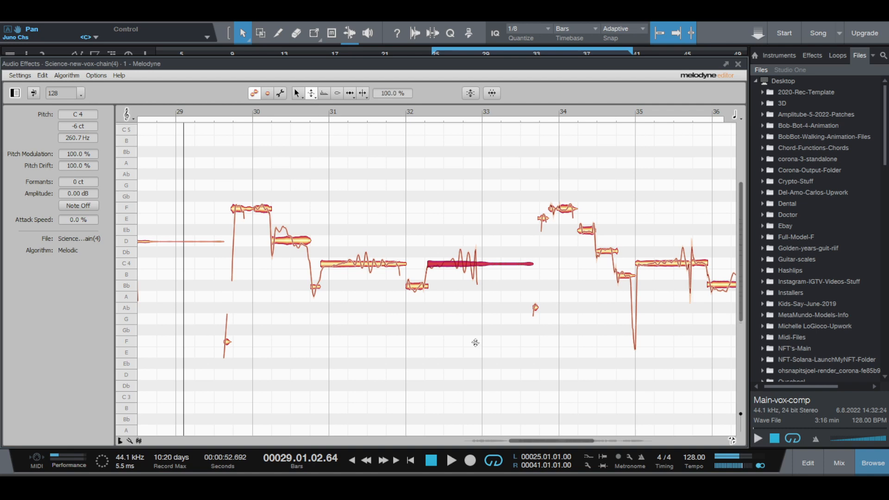
pyautogui.moveTo(470, 264); pyautogui.dragTo(467, 282)
pyautogui.click(409, 113)
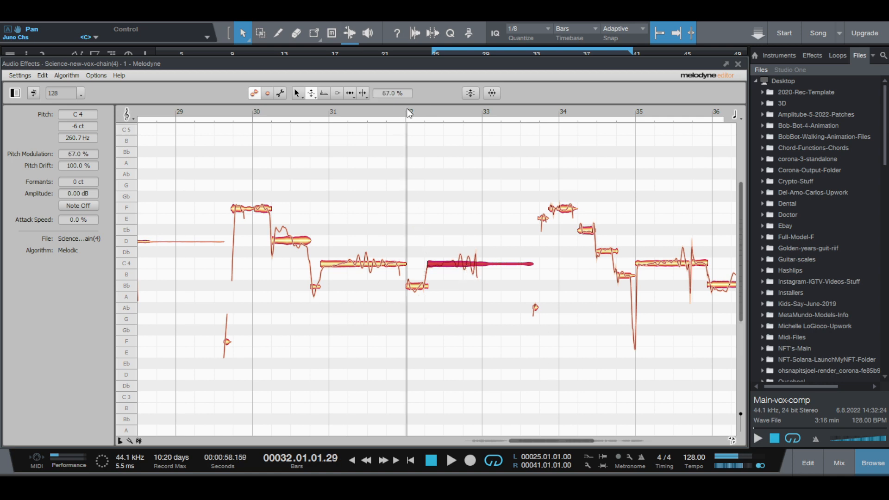
pyautogui.press('space')
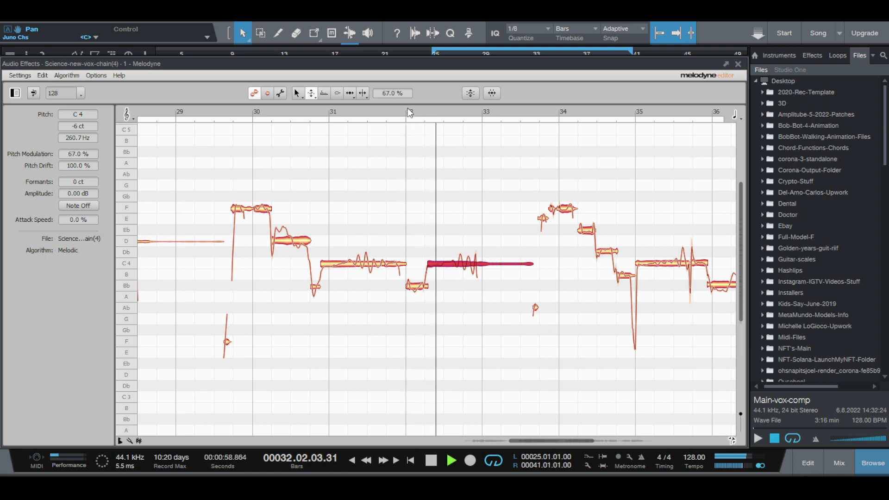
pyautogui.press('space')
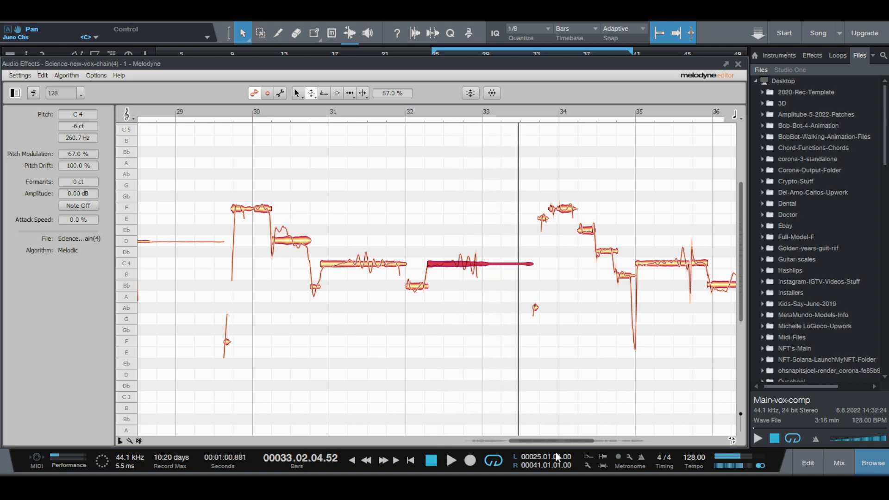
# Play the low phrase from the start of bar 37 into bar 38 to check its notes.
pyautogui.moveTo(554, 438); pyautogui.dragTo(587, 440)
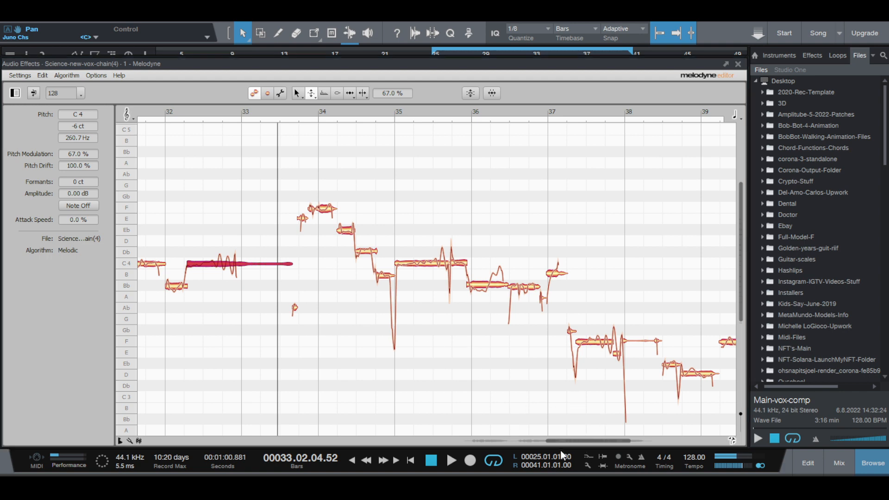
pyautogui.moveTo(585, 439); pyautogui.dragTo(607, 441)
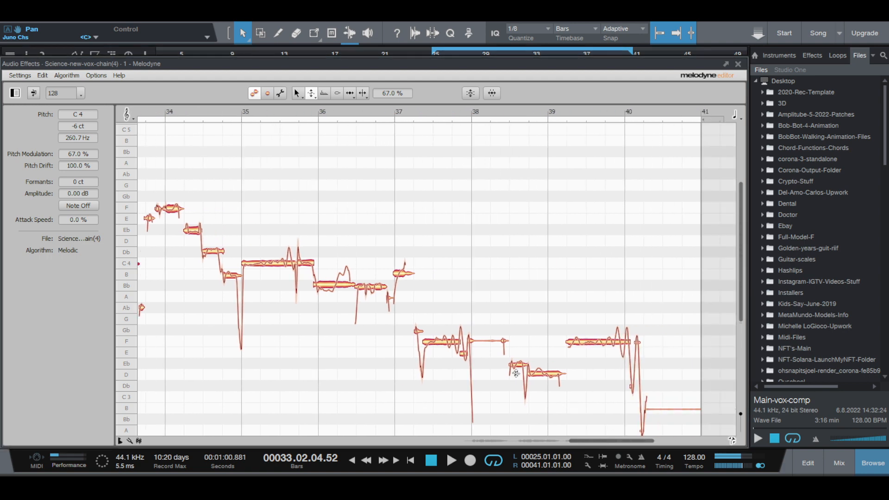
pyautogui.click(465, 357)
pyautogui.click(298, 95)
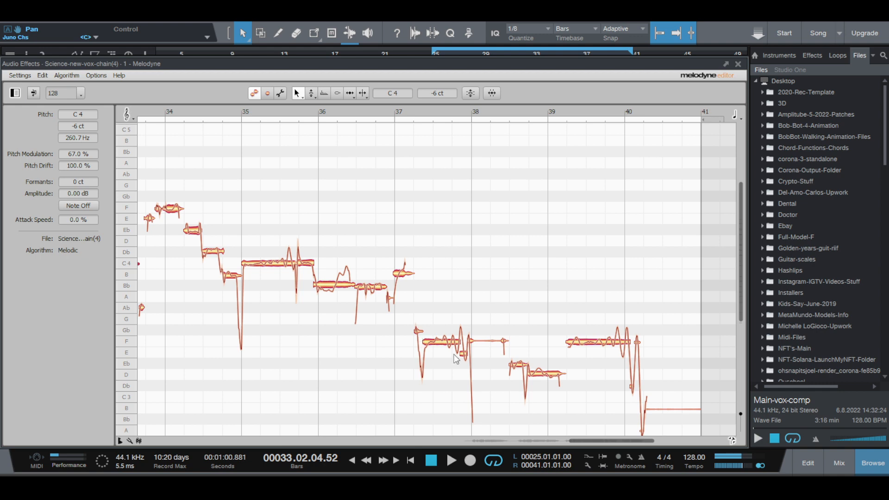
pyautogui.click(403, 112)
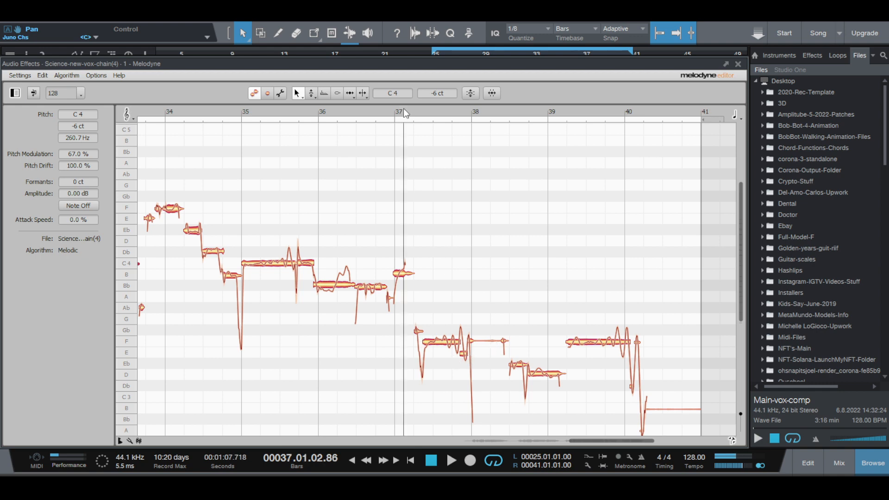
pyautogui.press('space')
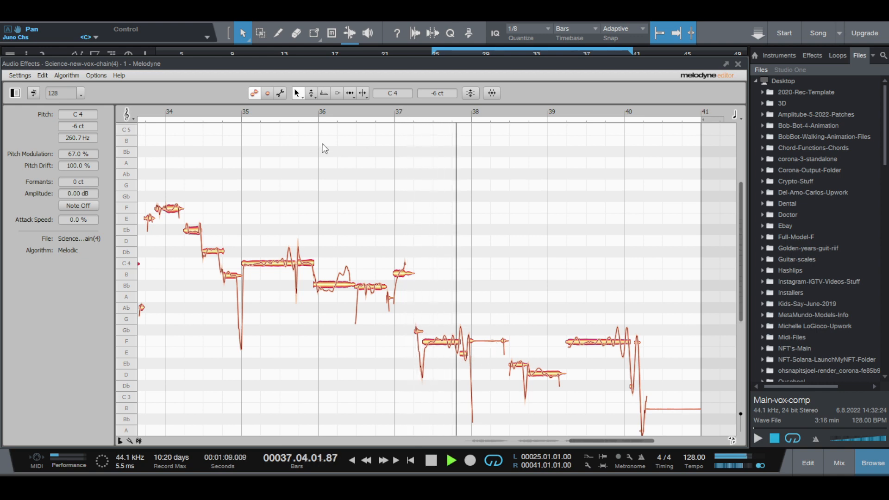
pyautogui.press('space')
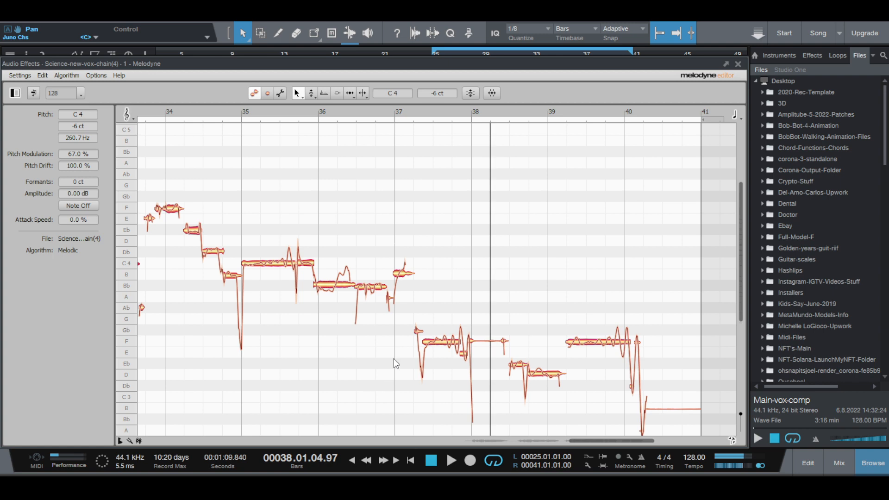
# Check the pitch of the short Gb 3 note in bar 37 and replay the phrase around it.
pyautogui.click(419, 333)
pyautogui.click(402, 108)
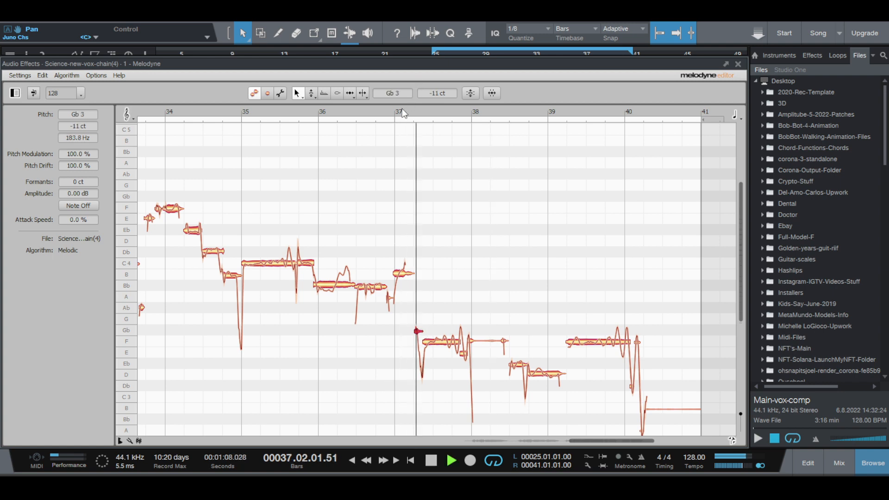
pyautogui.press('space')
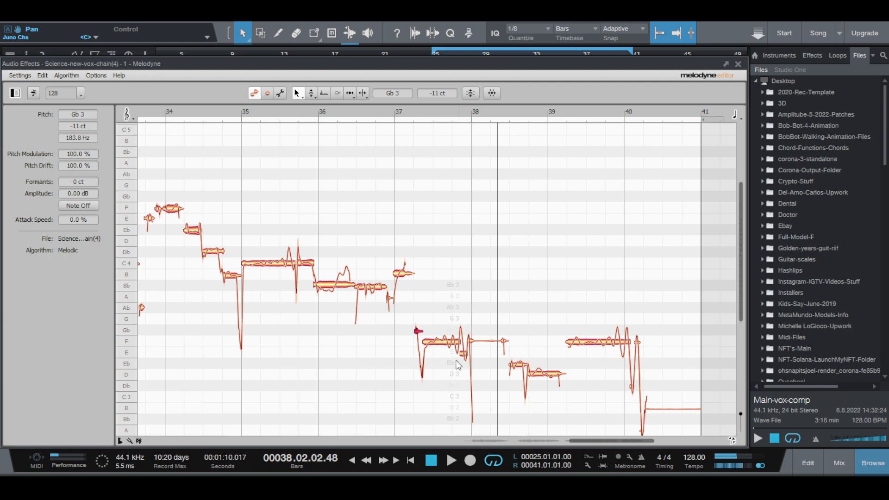
# Raise the short E 3 note just before bar 38 to F 3 with a -3 ct offset, and play from bar 37.
pyautogui.click(463, 354)
pyautogui.moveTo(433, 95); pyautogui.dragTo(446, 36)
pyautogui.click(408, 110)
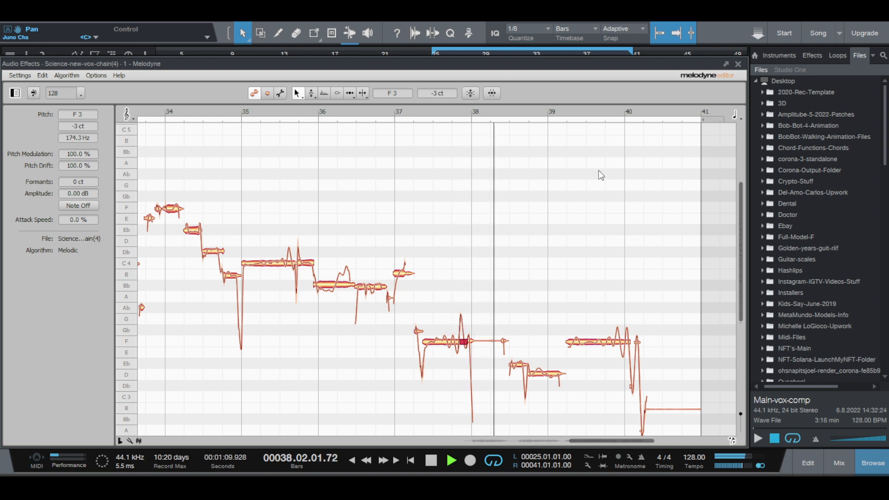
pyautogui.press('space')
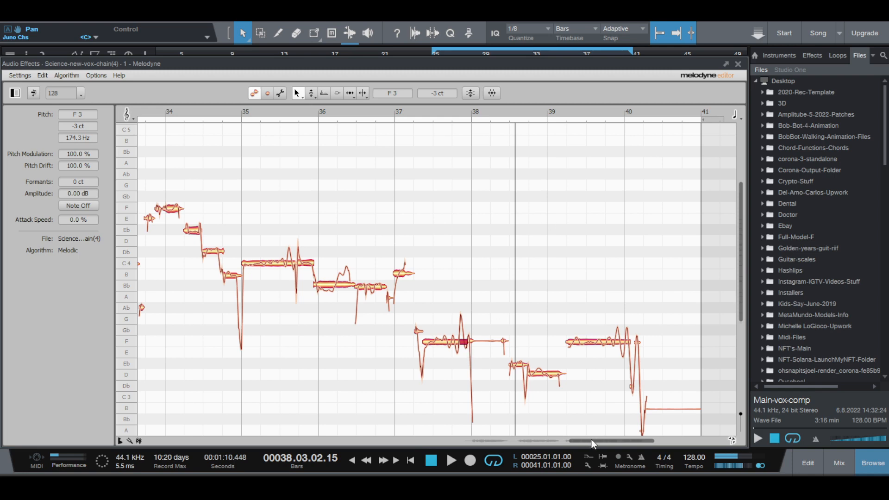
# Show the whole clip from bar 25 to 41 and confirm the Correct Pitch macro with Pitch Center and Pitch Drift at 0 %.
pyautogui.moveTo(591, 440); pyautogui.dragTo(488, 441)
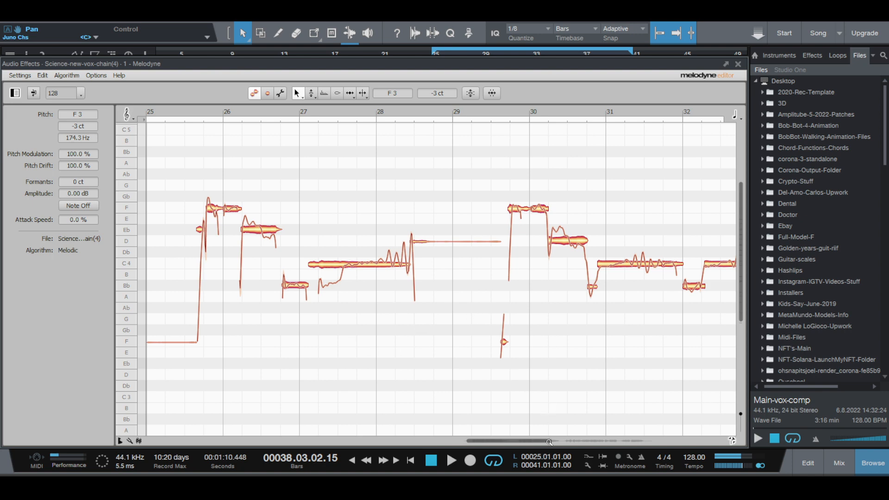
pyautogui.moveTo(549, 441); pyautogui.dragTo(652, 455)
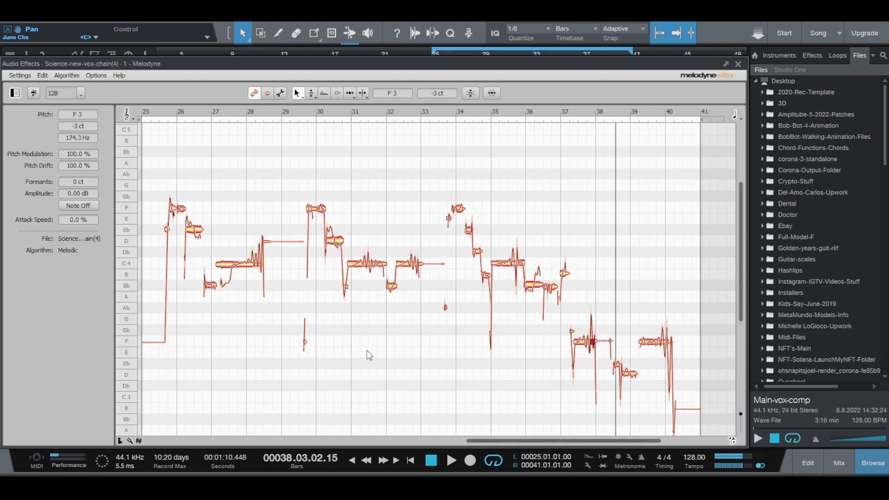
pyautogui.click(470, 95)
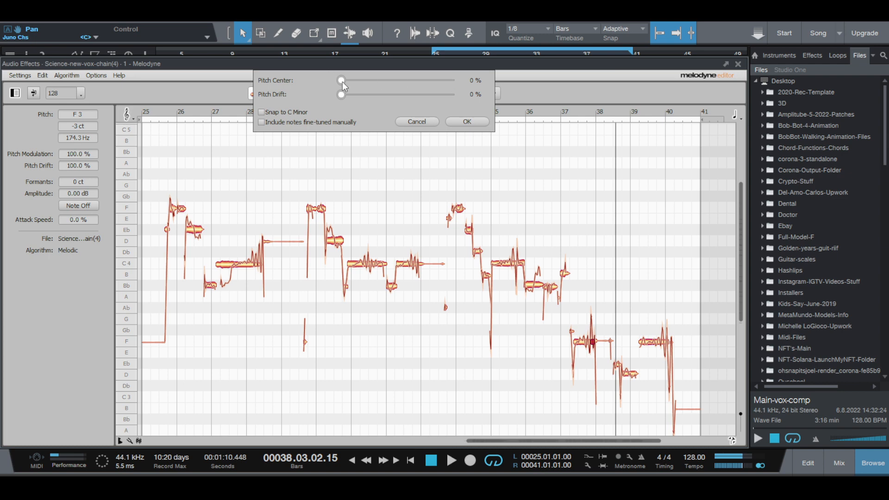
pyautogui.click(468, 121)
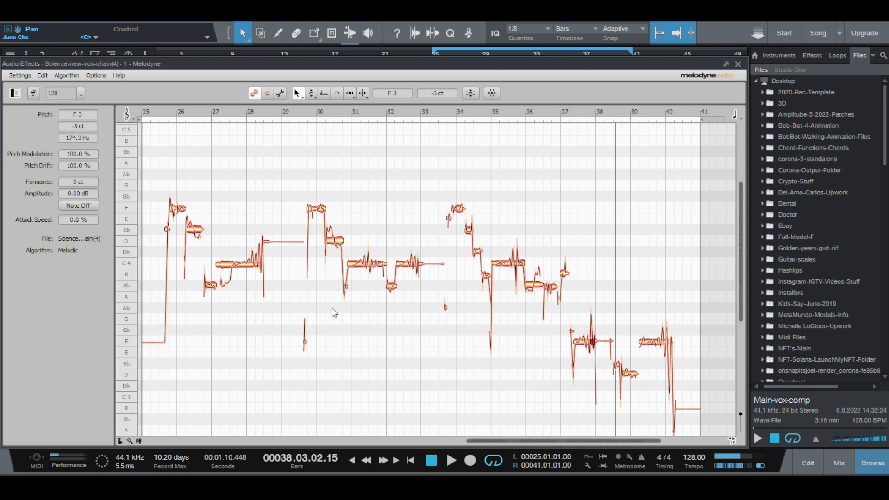
pyautogui.moveTo(508, 438); pyautogui.dragTo(532, 439)
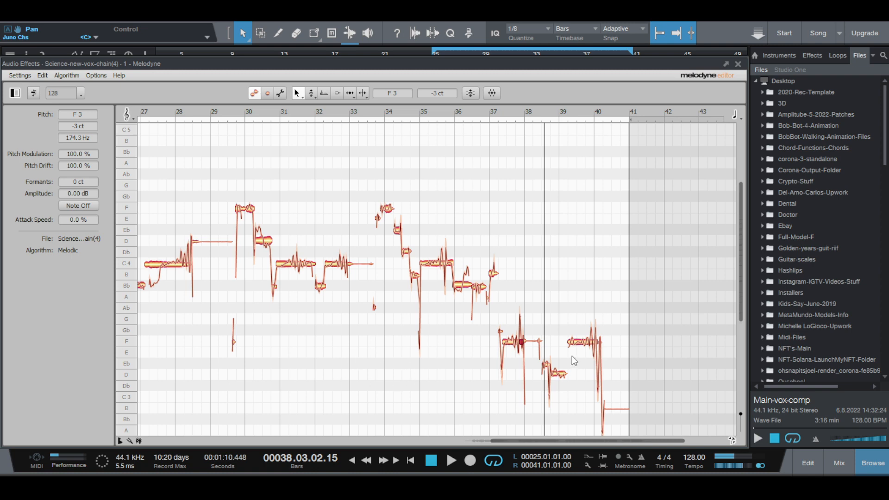
pyautogui.moveTo(564, 435); pyautogui.dragTo(532, 430)
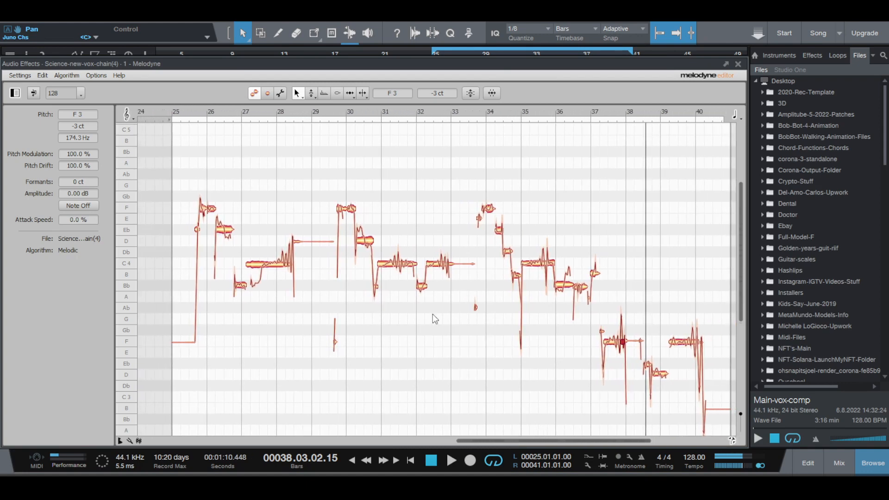